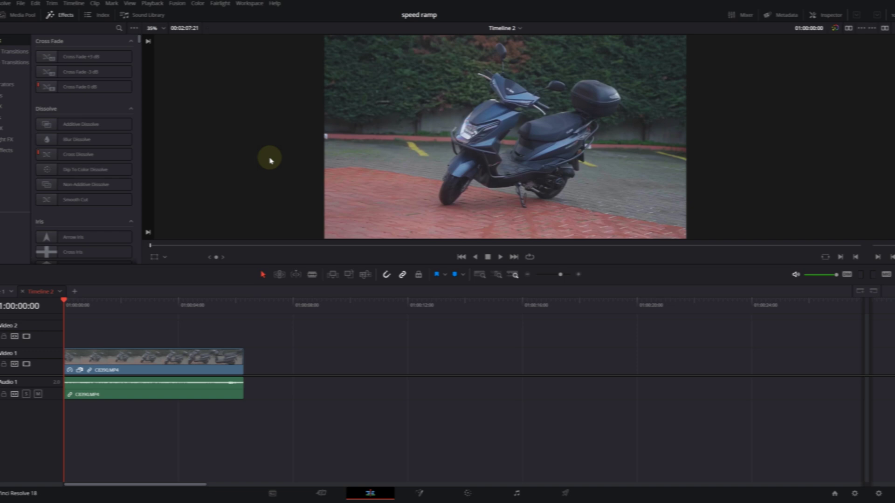
- Enable Retime Controls on C8390.MP4 and add a speed point about one second in
drag(90, 301, 122, 303)
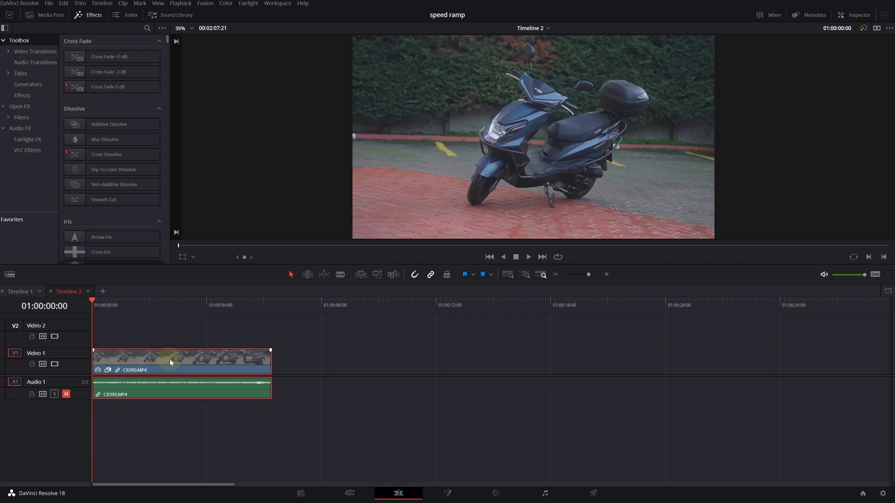
right_click(170, 359)
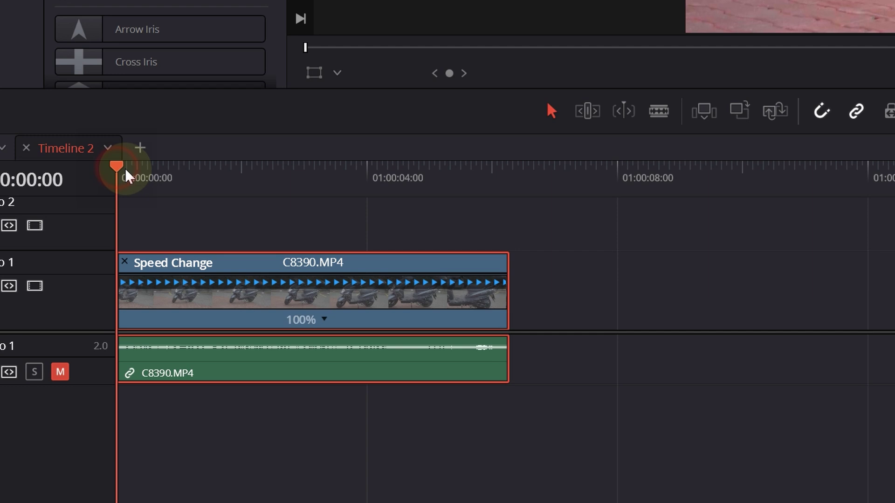
drag(125, 171, 190, 194)
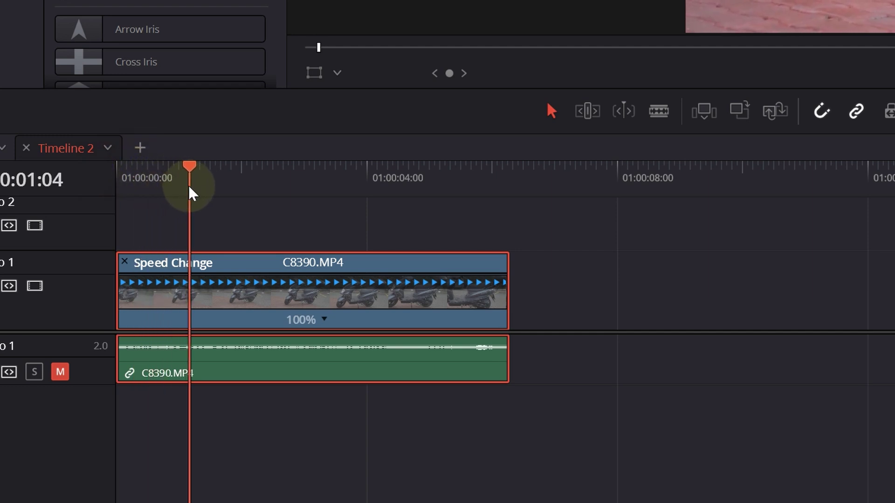
click(325, 320)
click(386, 349)
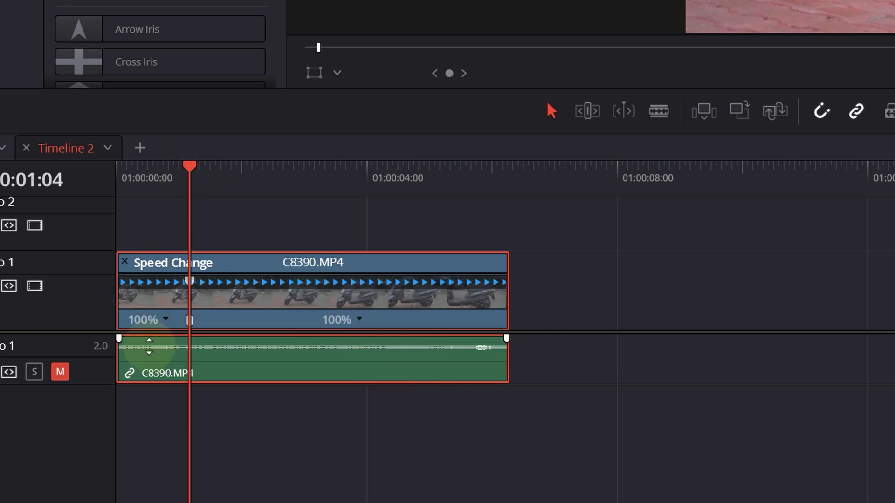
- Add a second speed point about four seconds into the scooter clip
click(400, 319)
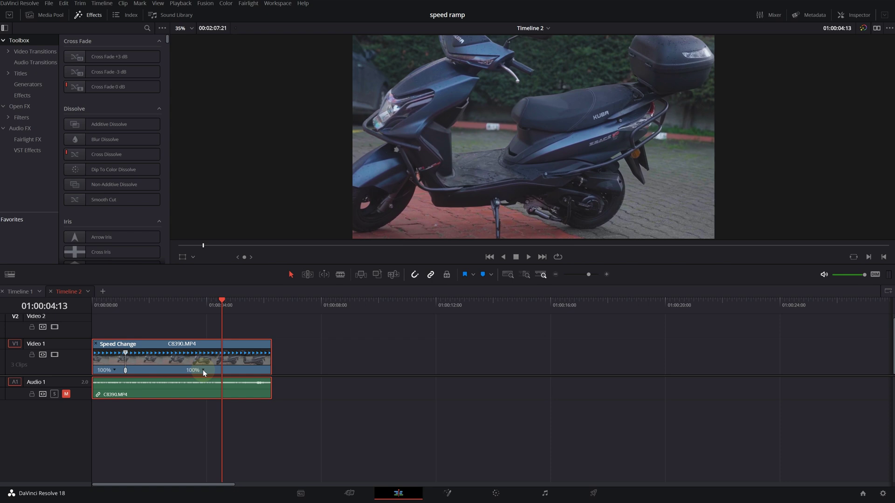
click(203, 370)
click(227, 383)
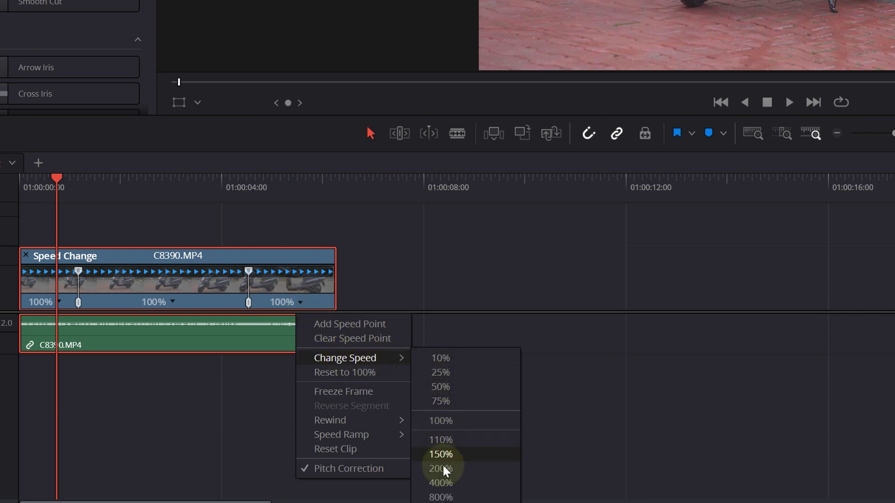
- Set the last section to 200%, the first to 150%, and the middle to 25%
click(443, 468)
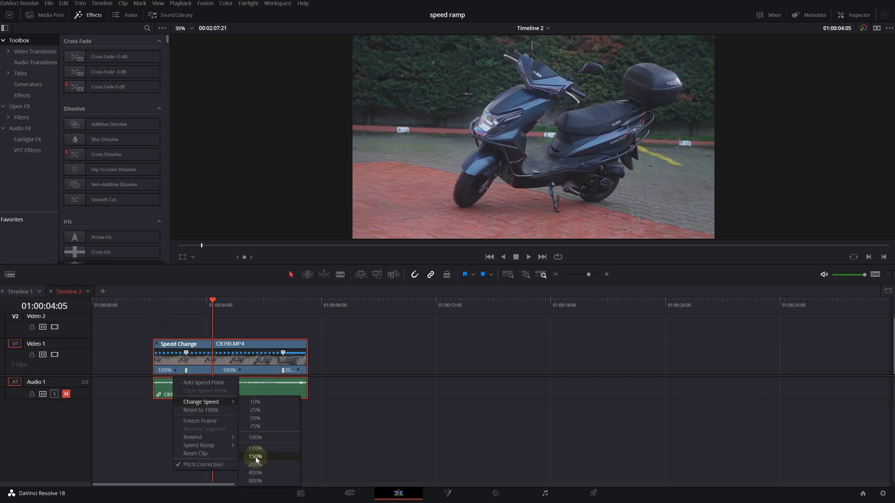
click(256, 457)
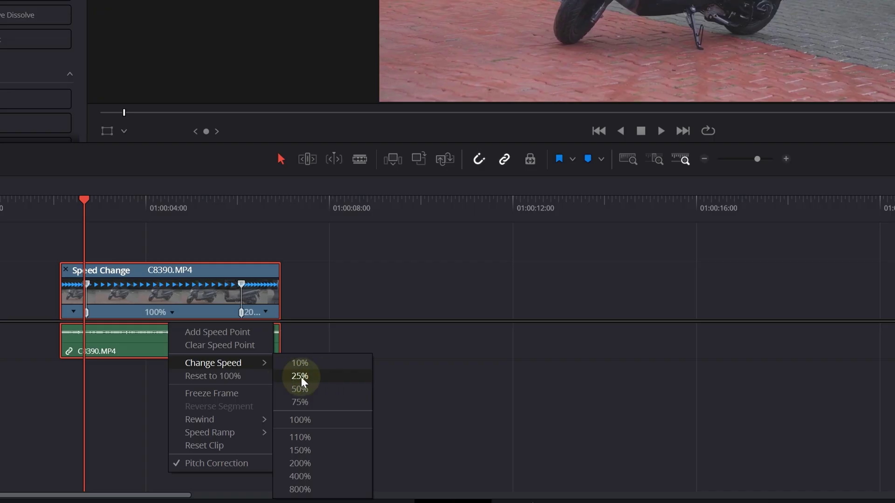
click(301, 377)
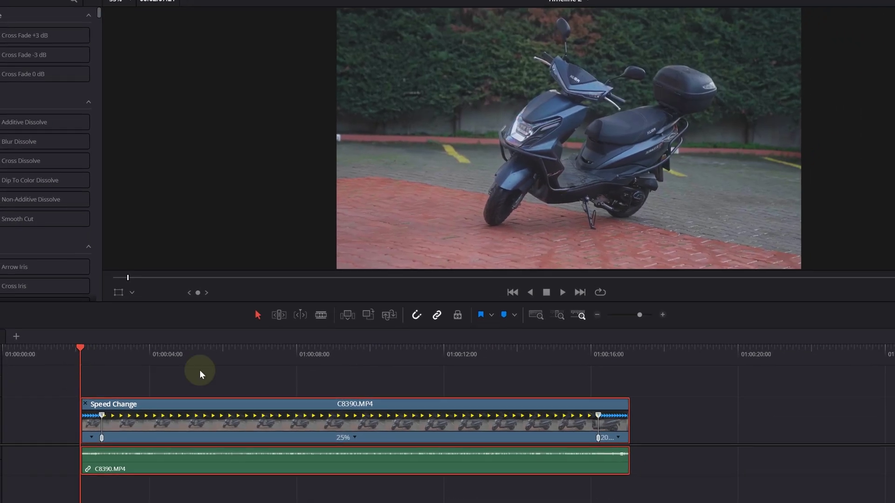
- Play the ramp, then drag speed-point handles to lengthen both 200% sections and shorten the 25% middle
key(space)
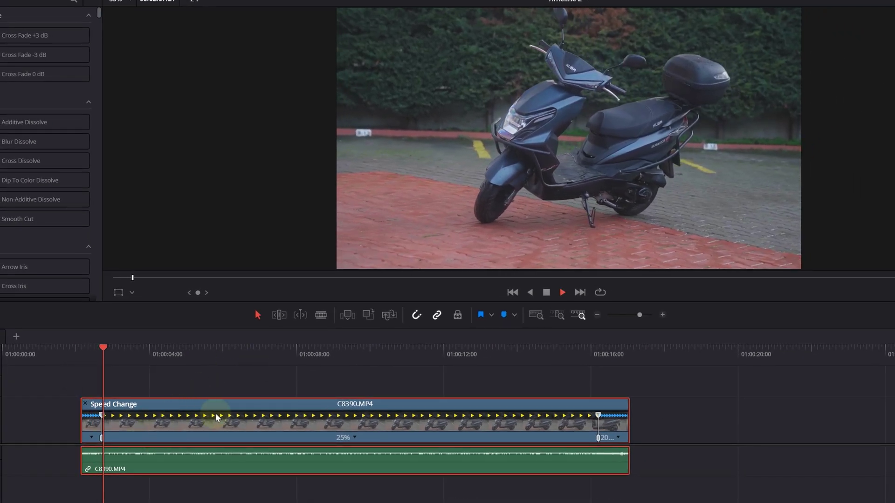
click(84, 348)
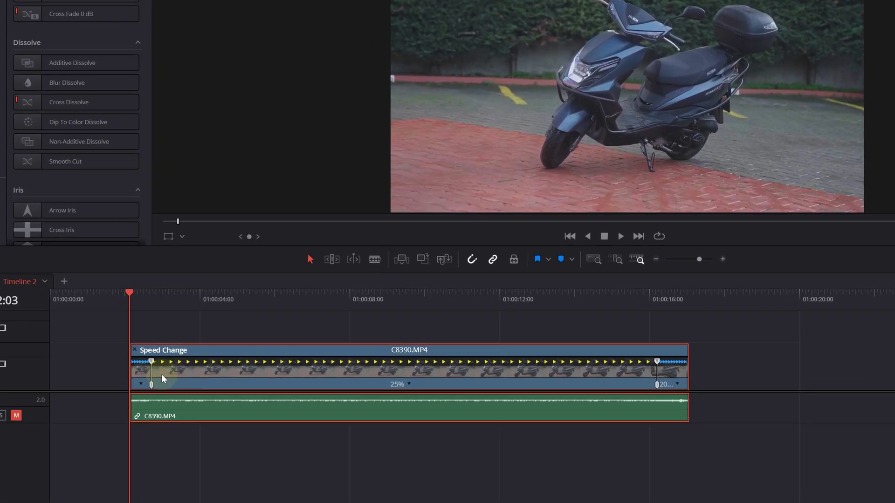
drag(157, 385, 187, 390)
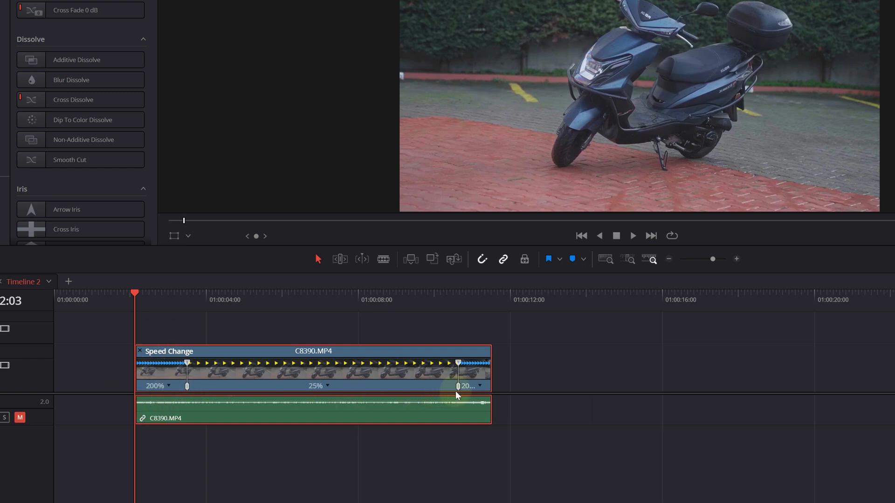
drag(455, 392, 326, 389)
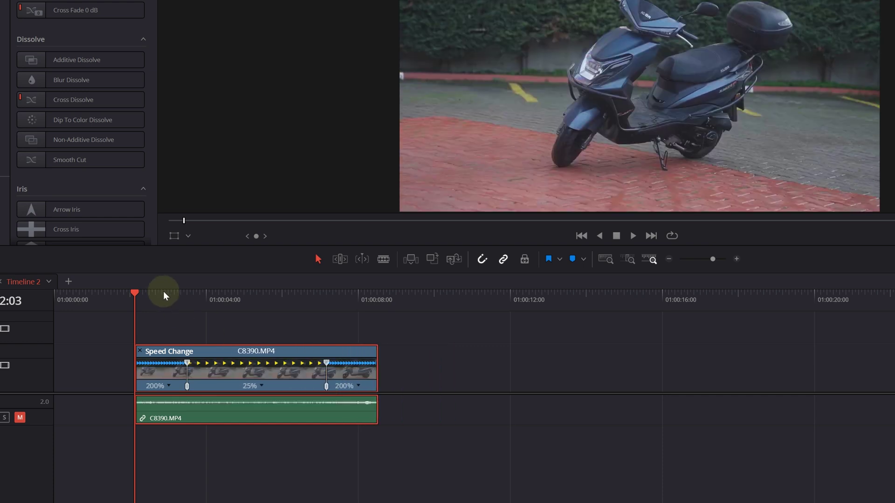
drag(139, 294, 87, 304)
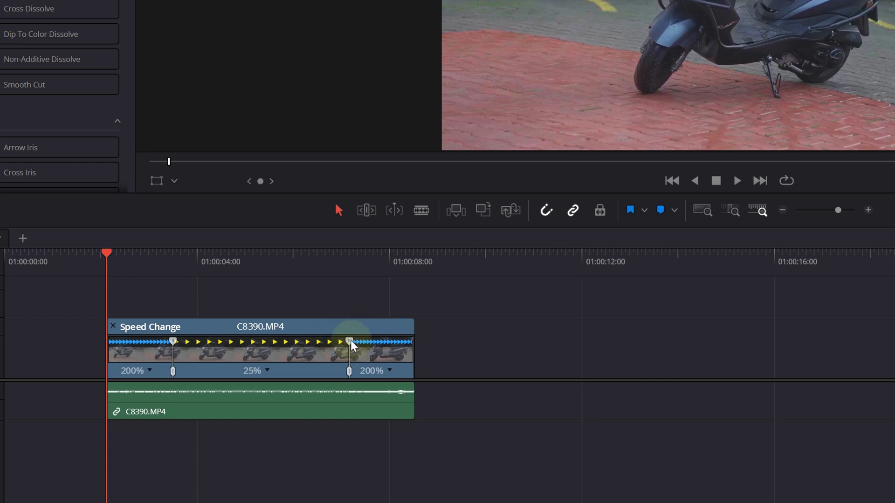
drag(348, 341, 320, 340)
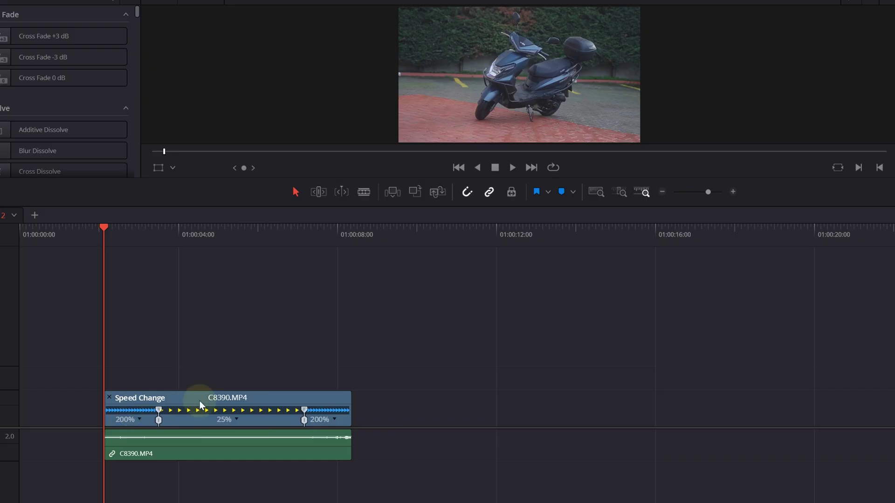
- Display the clip's Retime Curve and switch it from Retime Frame to Retime Speed
right_click(201, 404)
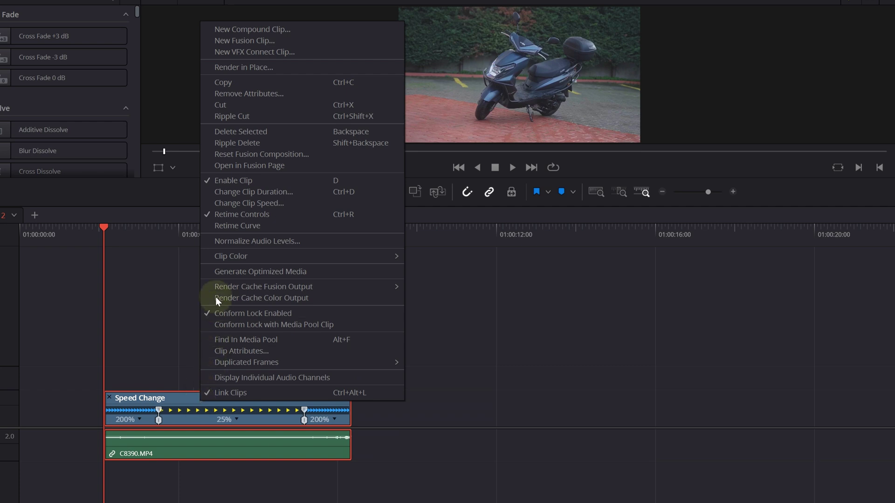
click(256, 226)
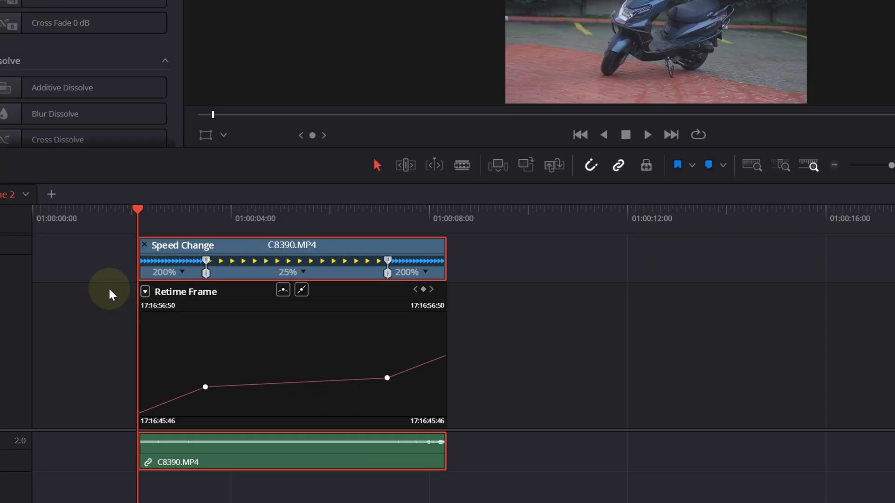
click(145, 292)
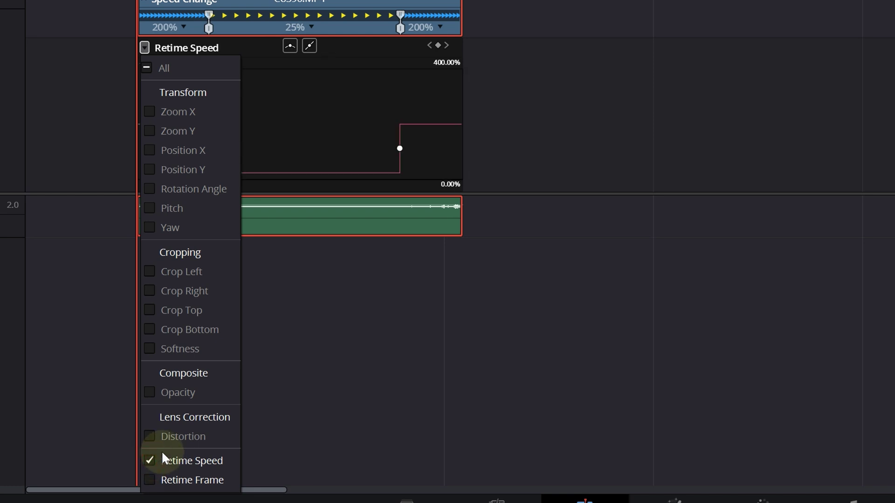
mouse_move(137, 121)
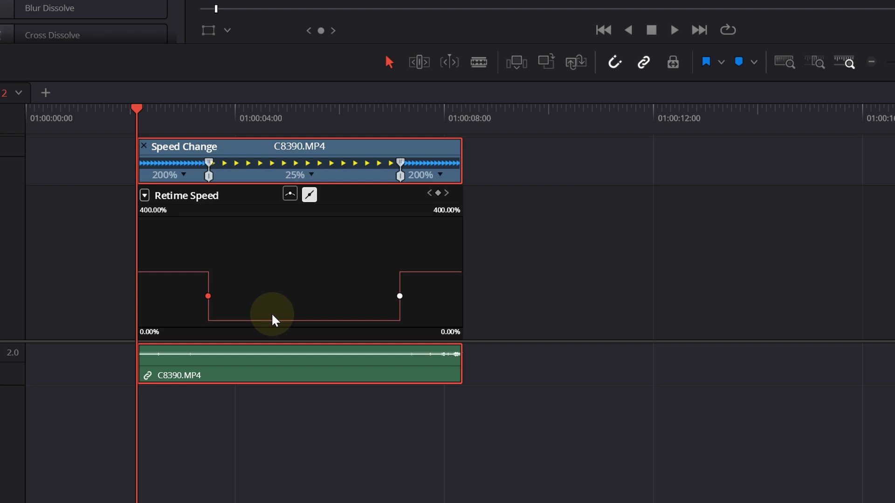
mouse_move(401, 271)
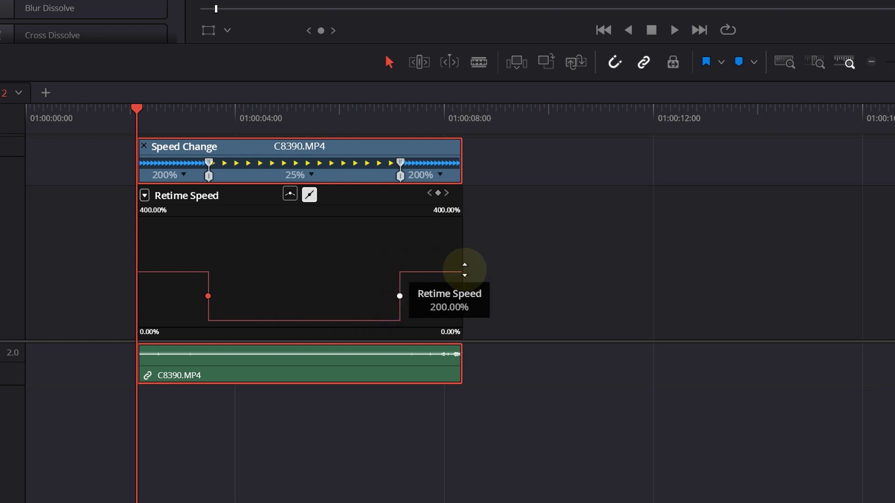
mouse_move(217, 340)
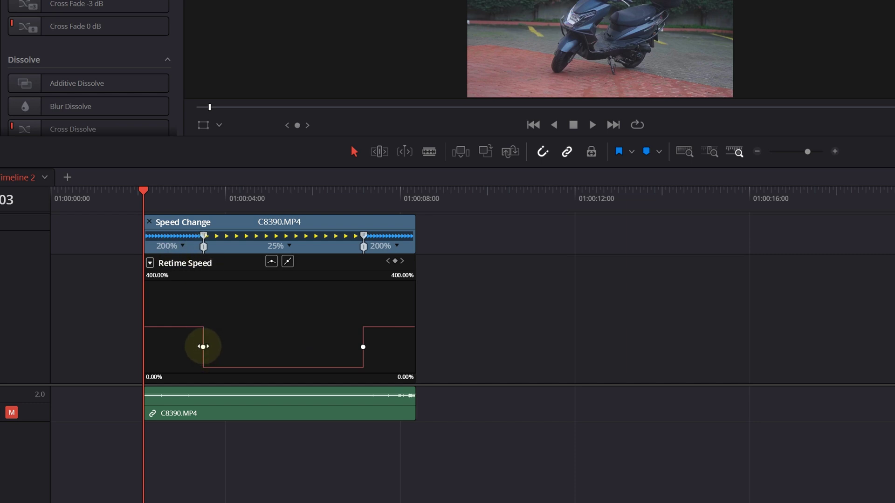
- Apply smooth Bezier easing at both speed points, lengthening the ease into the 25% section
click(203, 346)
click(271, 261)
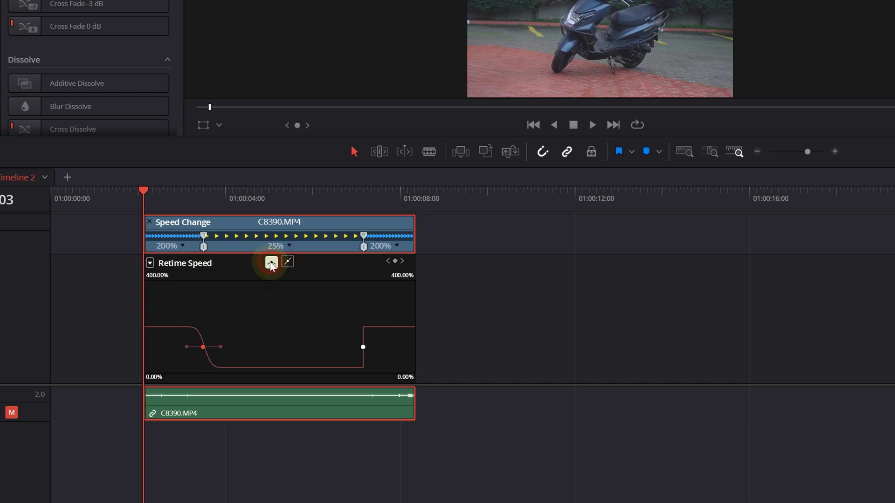
drag(218, 348, 228, 348)
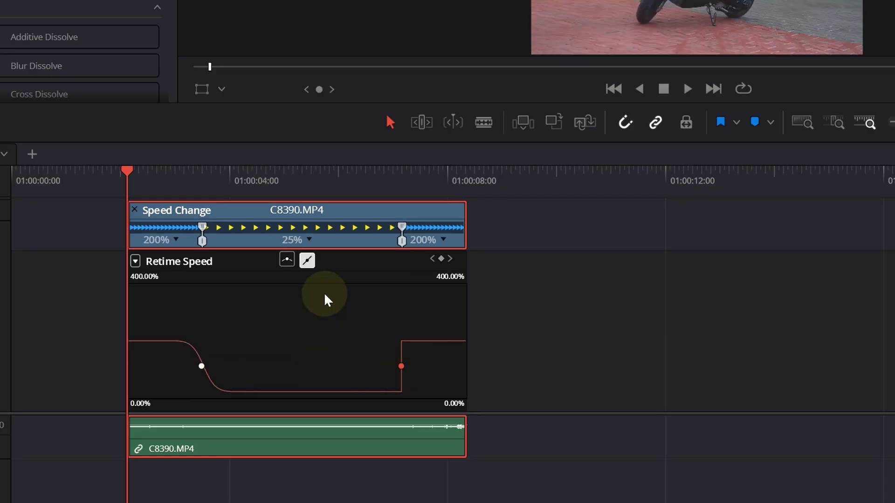
click(287, 260)
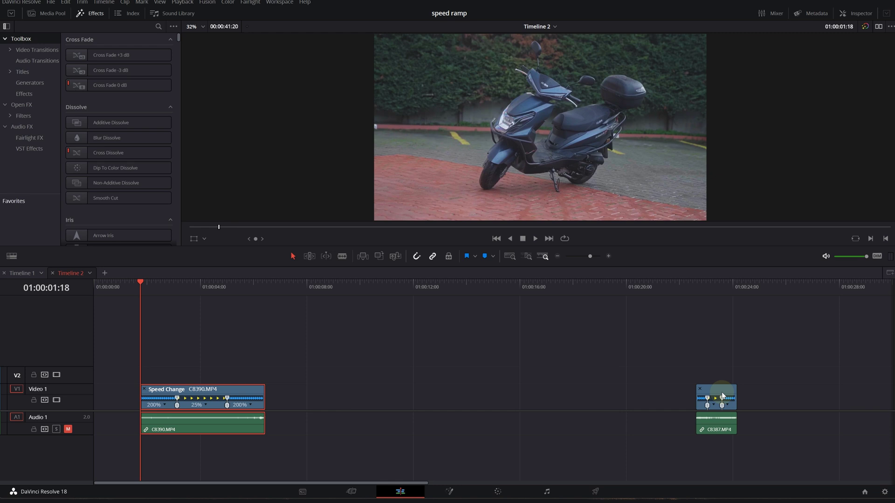
- Butt C8387 against the scooter clip and drop an Adjustment Clip on V2 above the cut
drag(723, 395, 365, 394)
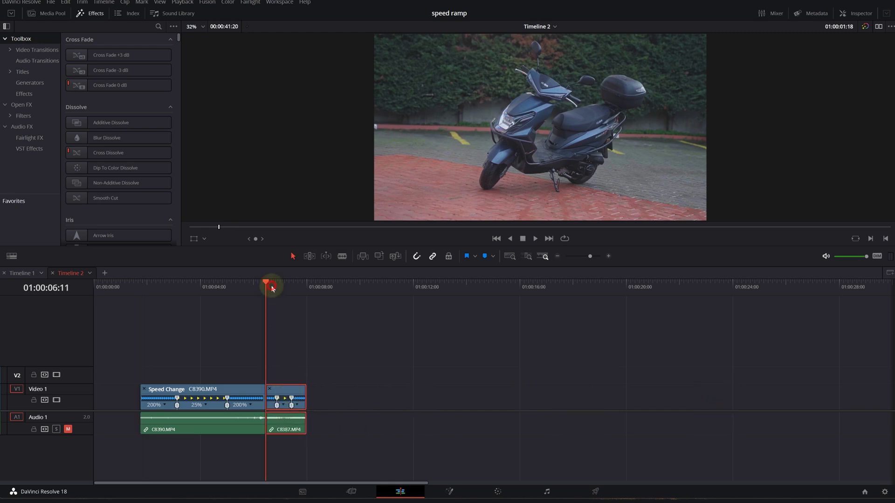
key(ctrl+equal)
key(ctrl+equal)
key(ctrl+equal)
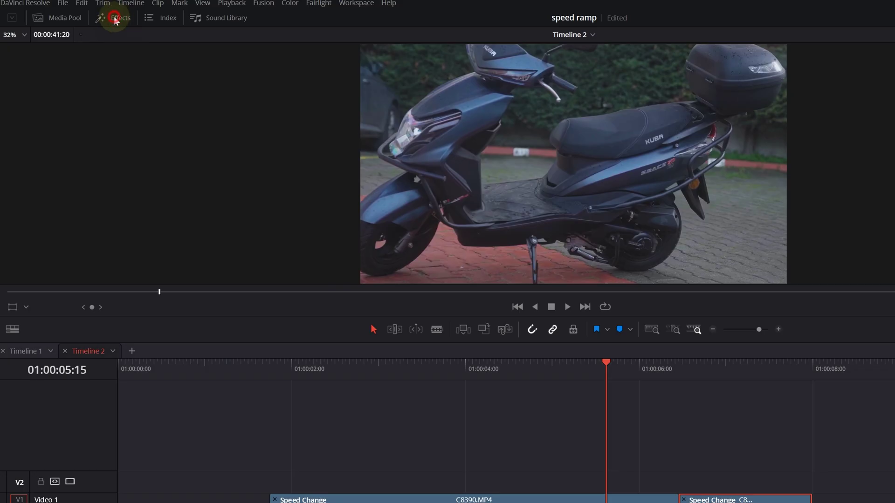
click(30, 107)
click(30, 120)
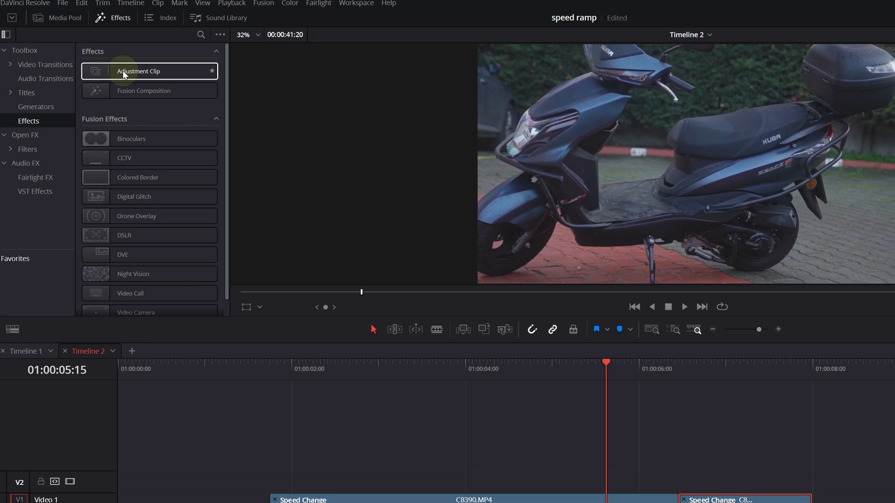
drag(122, 71, 633, 479)
- Trim the adjustment clip so it only spans the cut, then browse the filter effects list
drag(879, 483, 711, 483)
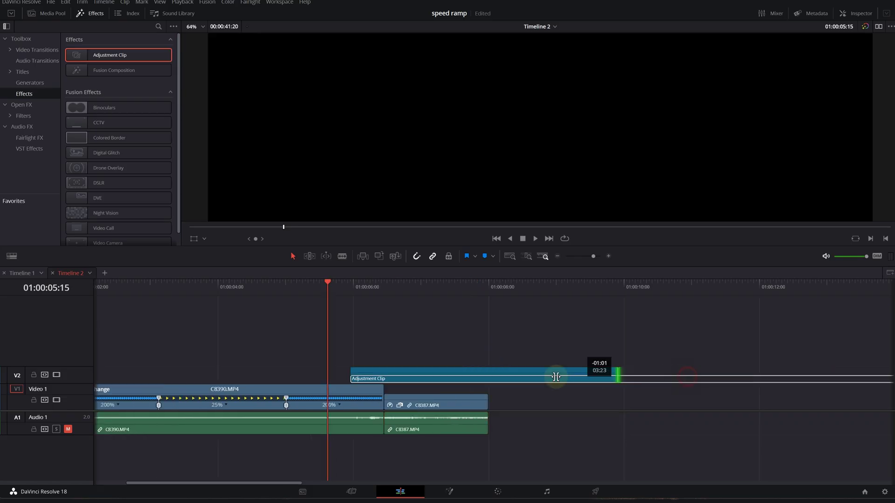
drag(556, 376, 406, 376)
click(429, 403)
scroll(384, 296, up, 3)
mouse_move(463, 373)
mouse_down()
mouse_move(540, 373)
mouse_move(461, 371)
mouse_up()
click(23, 116)
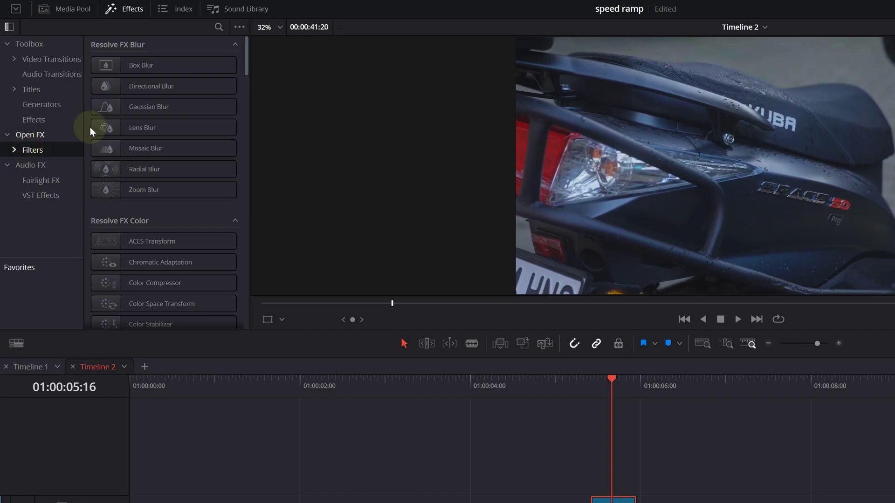
scroll(103, 101, down, 15)
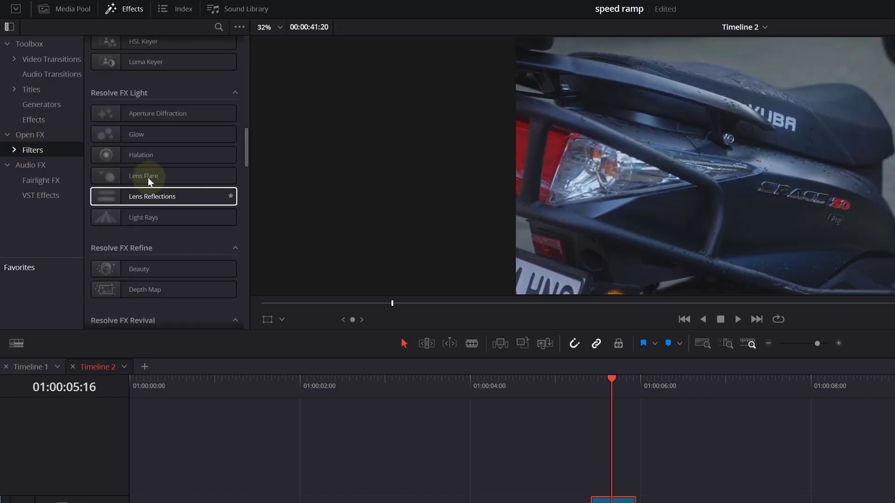
scroll(149, 181, down, 20)
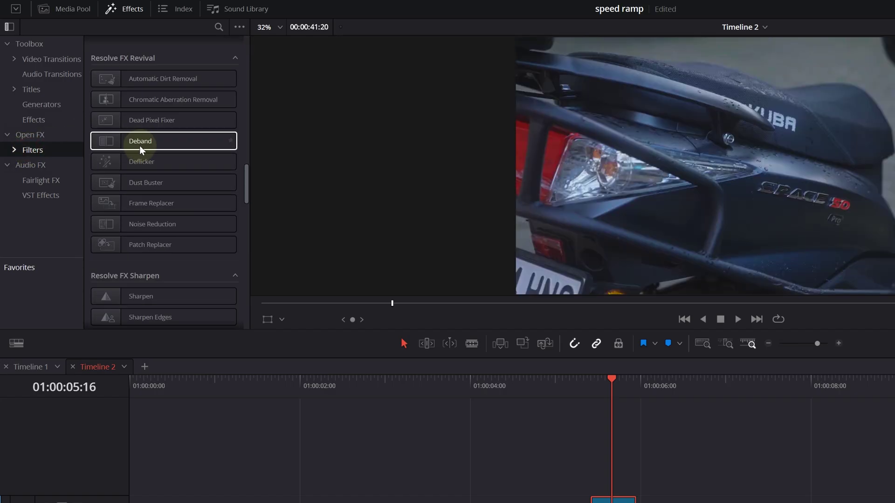
- Apply Camera Shake to the adjustment clip with Motion Blur 0.481 and PTR Speed 0.651
drag(126, 259, 615, 500)
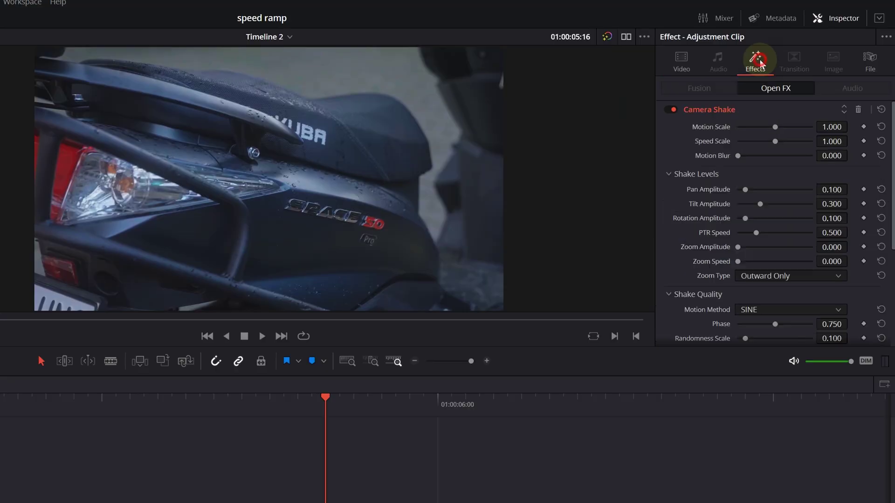
mouse_move(739, 156)
mouse_down()
mouse_move(755, 156)
mouse_move(748, 156)
mouse_up()
drag(755, 232, 761, 233)
drag(747, 156, 763, 161)
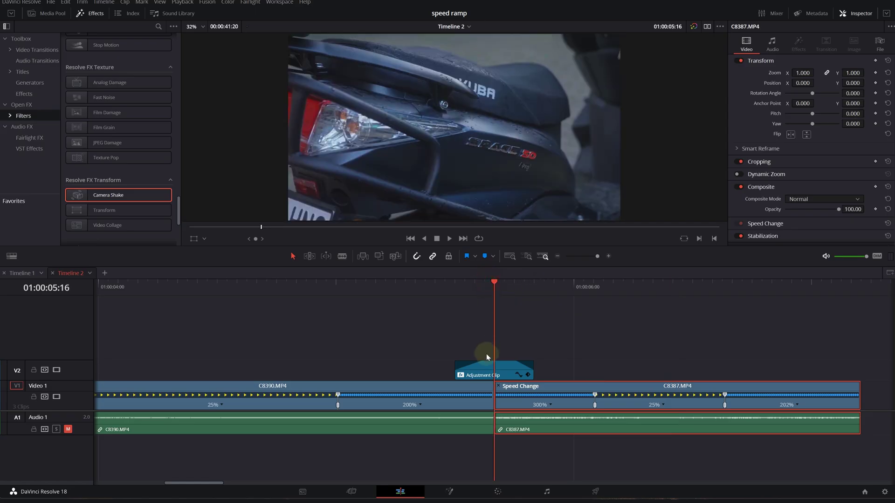
- Reselect the adjustment clip to review its settings and return the playhead to preview the transition
click(484, 366)
scroll(756, 147, down, 1)
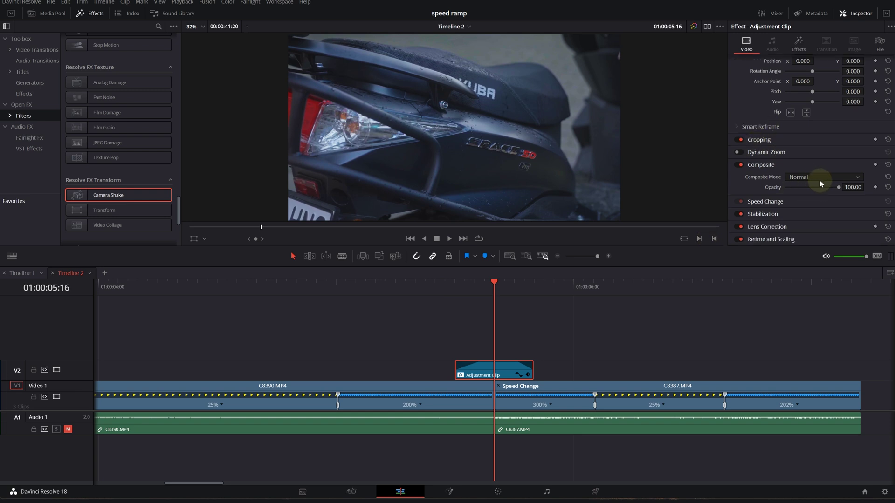
scroll(807, 228, down, 5)
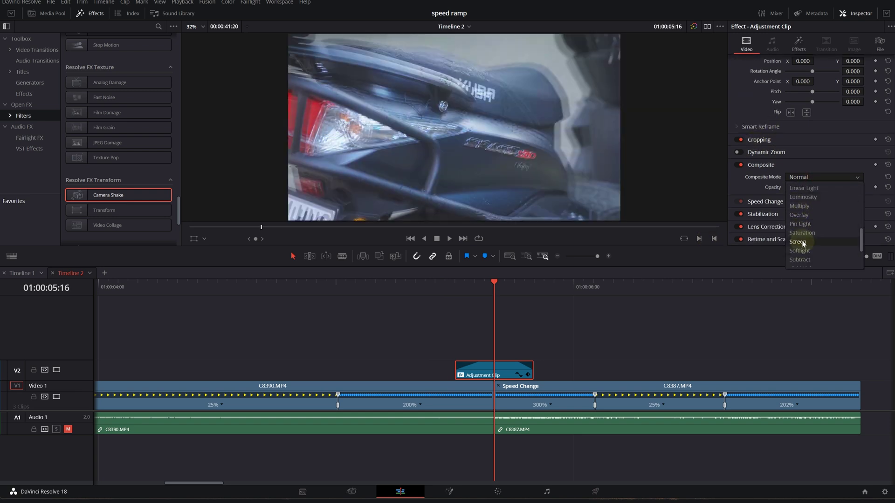
click(316, 294)
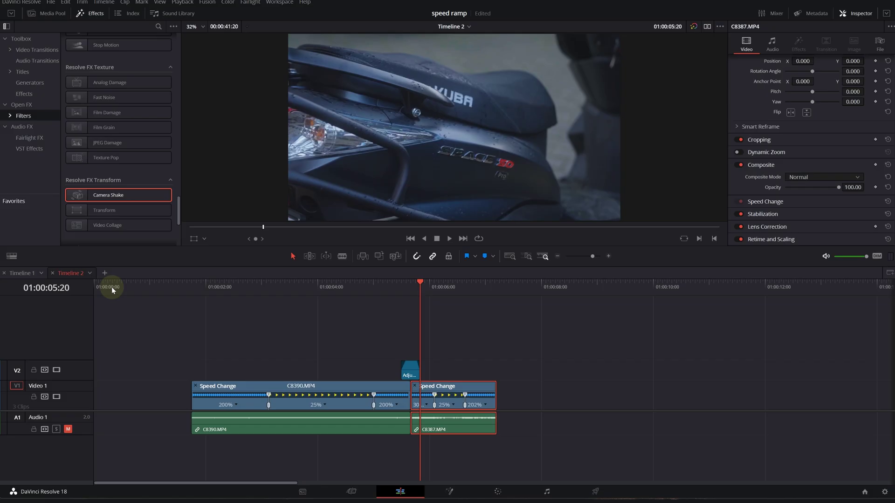
- Switch to Timeline 1, inspect an adjustment clip's Camera Shake, and scrub through its transition
click(23, 274)
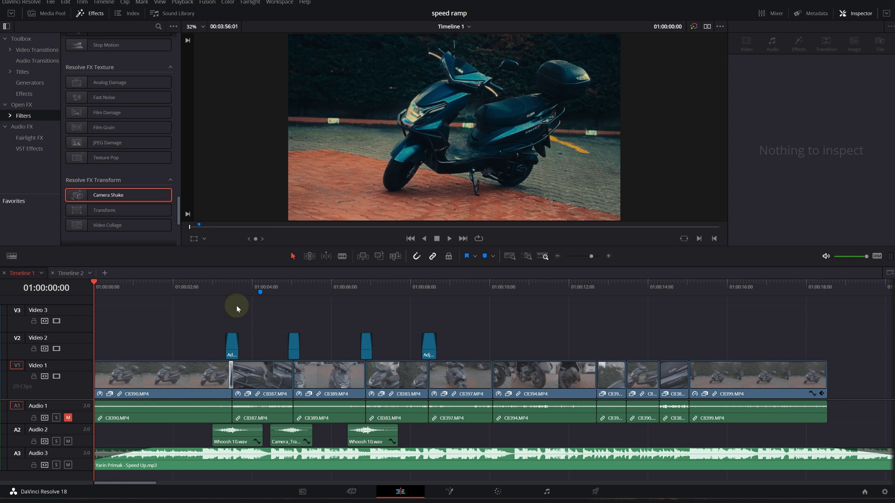
scroll(158, 317, down, 2)
scroll(152, 340, up, 3)
click(142, 368)
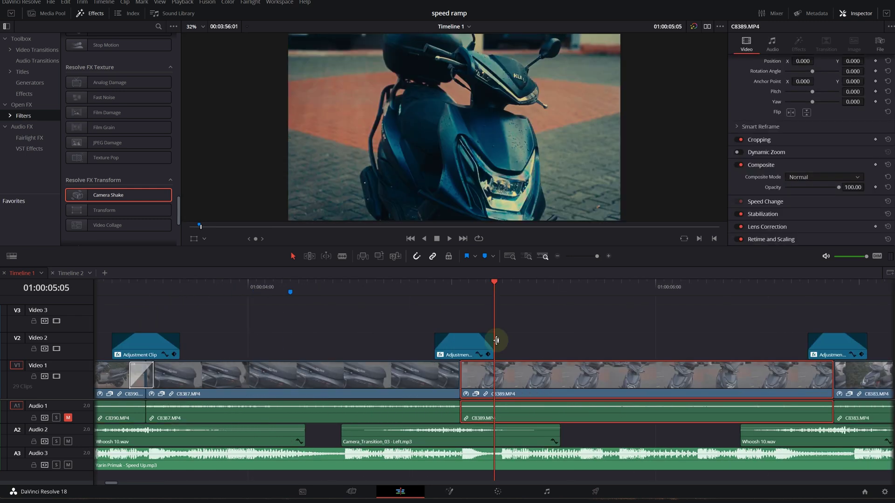
click(484, 344)
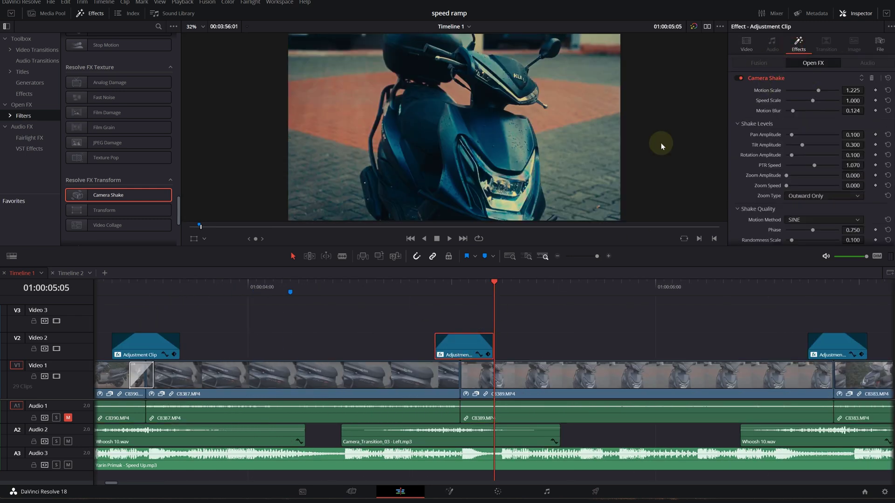
drag(479, 309, 450, 329)
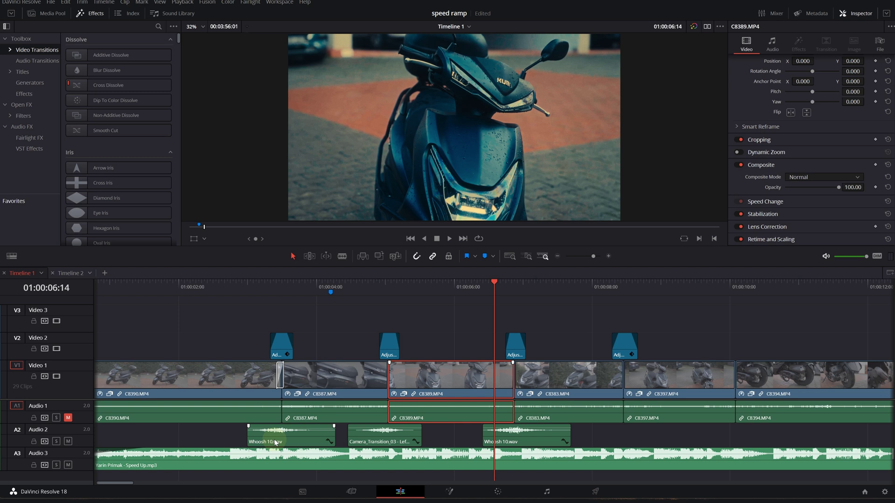
- Fit the whole edit in view with Shift+Z and move the playhead onto the next adjustment clip
key(shift+z)
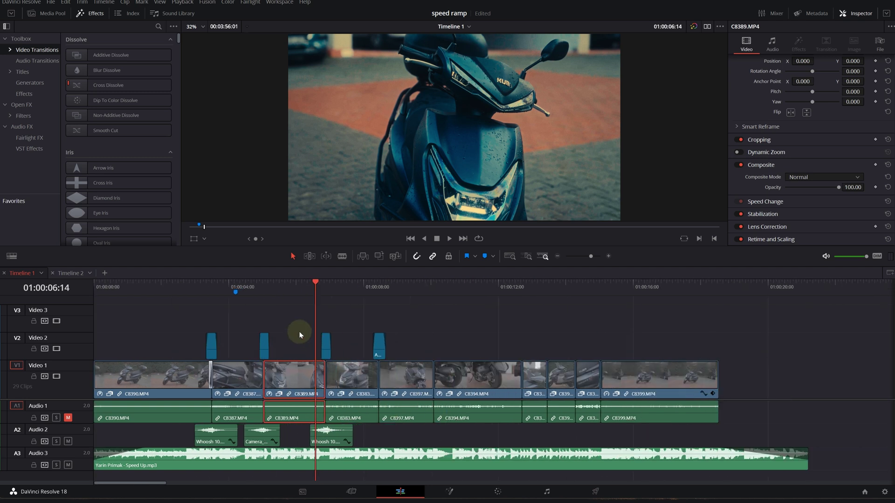
drag(317, 280, 323, 281)
key(ctrl+equal)
key(ctrl+equal)
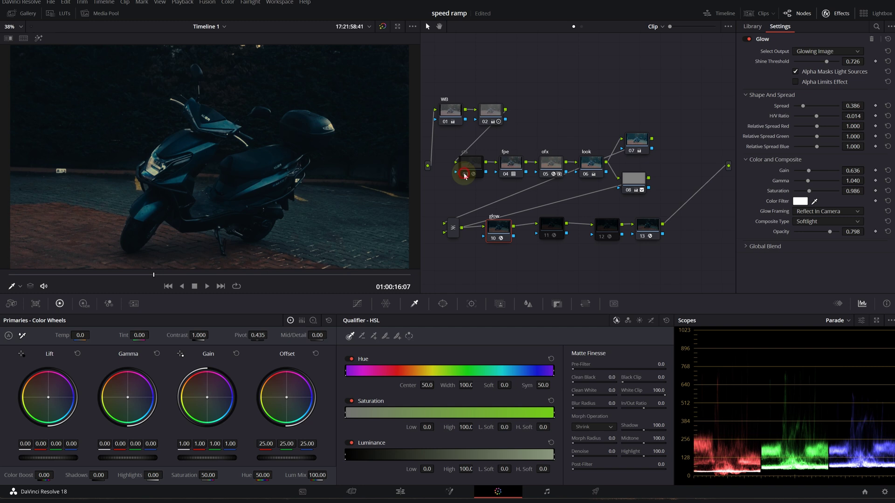
- Re-enable the cts node, toggle fpe and ofx off and on to compare, and show ofx's Film Damage settings
click(465, 174)
click(505, 174)
click(506, 176)
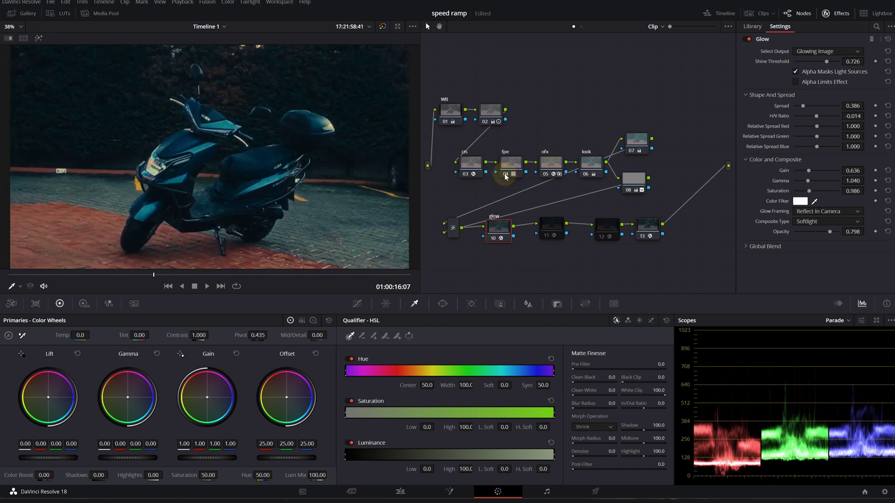
click(507, 151)
click(548, 175)
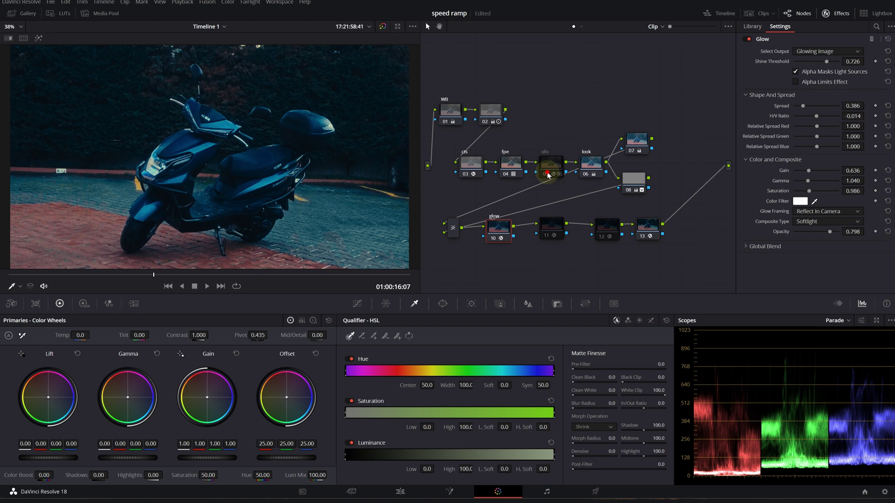
click(548, 175)
click(551, 164)
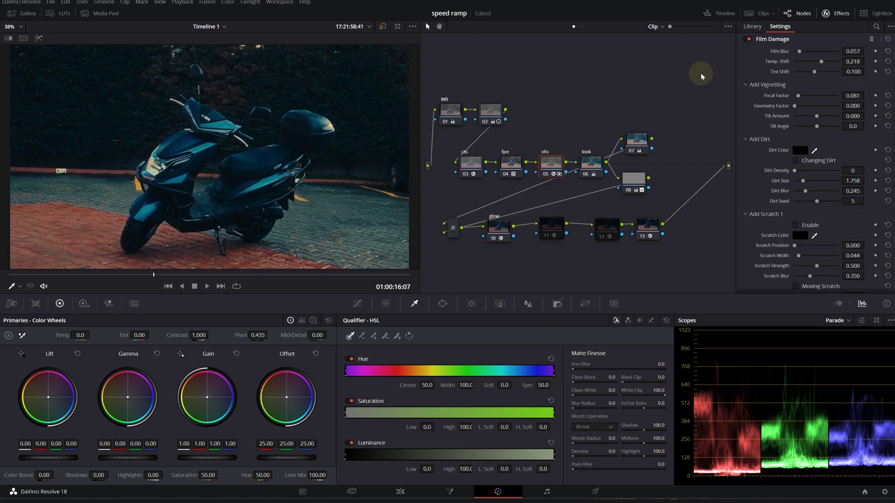